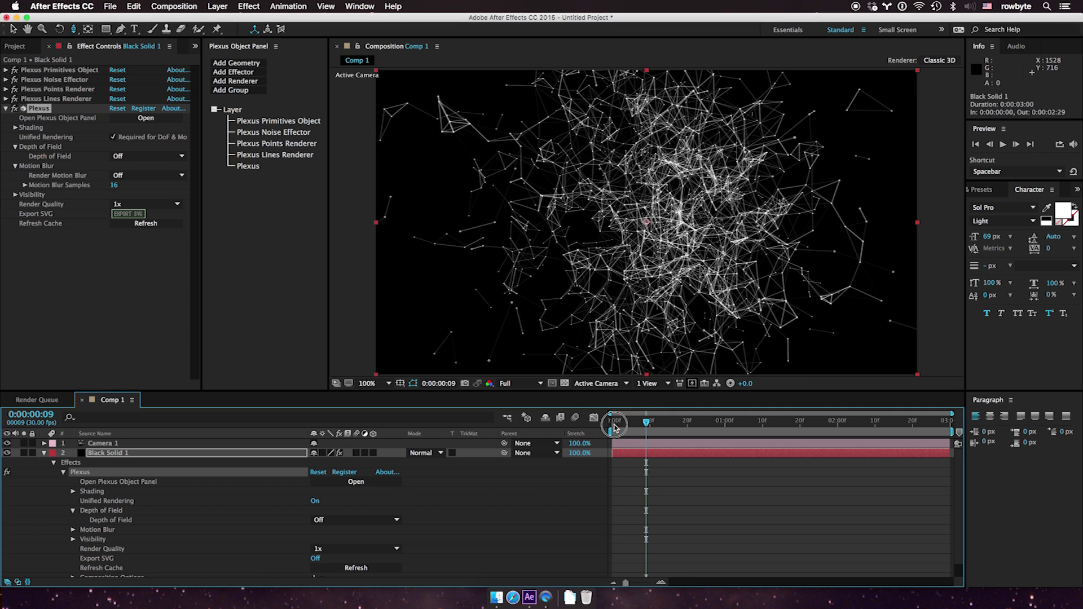
Turn off the Plexus Lines Renderer and Noise Effector to reveal the bare point sphere.
{"action": "mouse_move", "coordinate": [628, 428]}
{"action": "left_mouse_down"}
{"action": "mouse_move", "coordinate": [652, 423]}
{"action": "mouse_move", "coordinate": [627, 423]}
{"action": "left_mouse_up"}
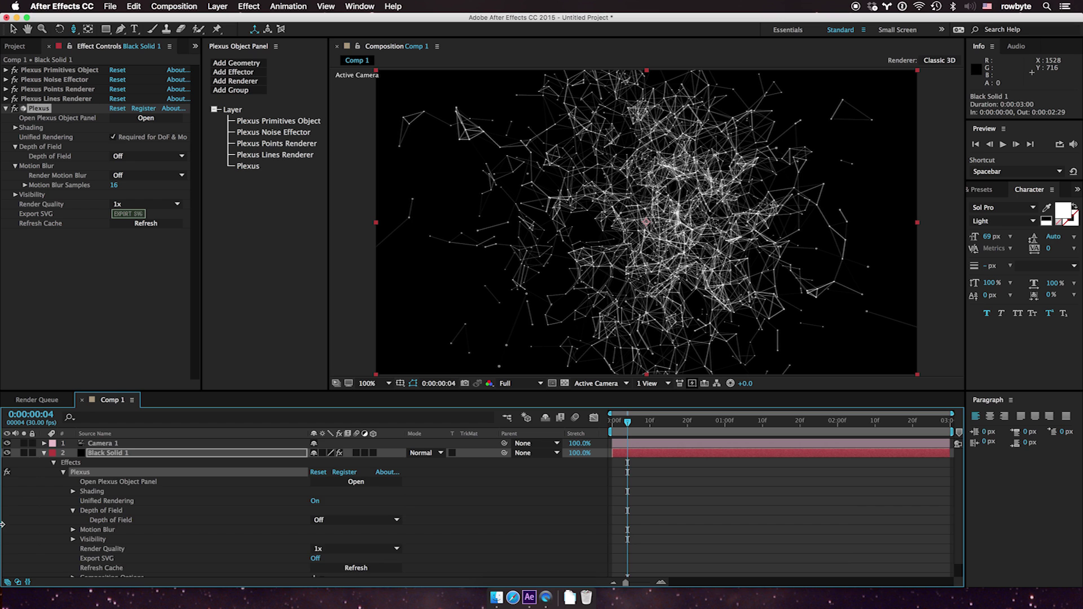
{"action": "left_click", "coordinate": [44, 453]}
{"action": "left_click", "coordinate": [101, 453]}
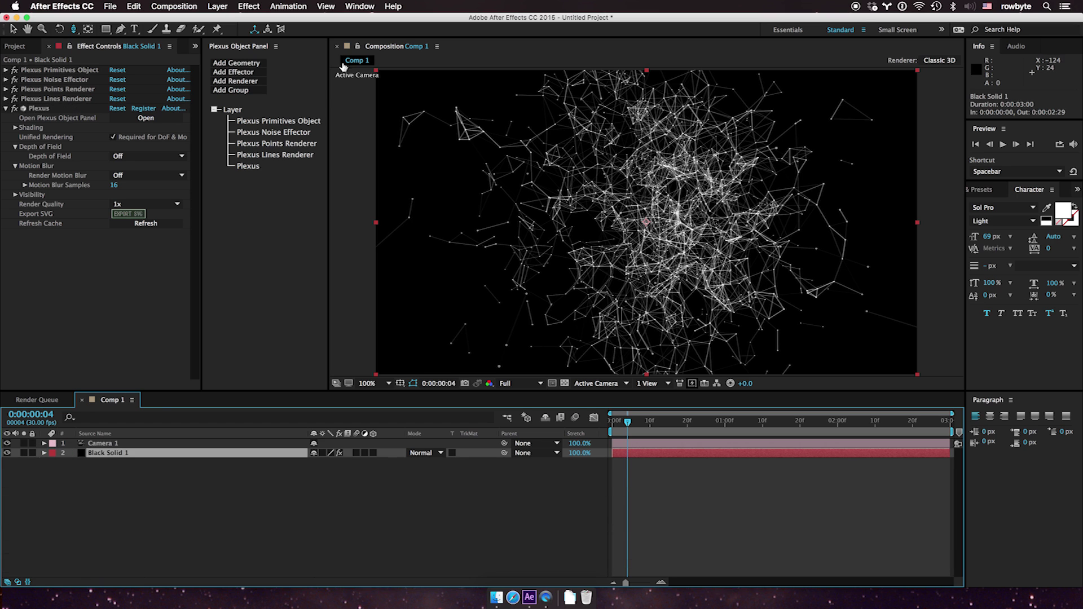
{"action": "left_click", "coordinate": [255, 155]}
{"action": "left_click", "coordinate": [14, 70]}
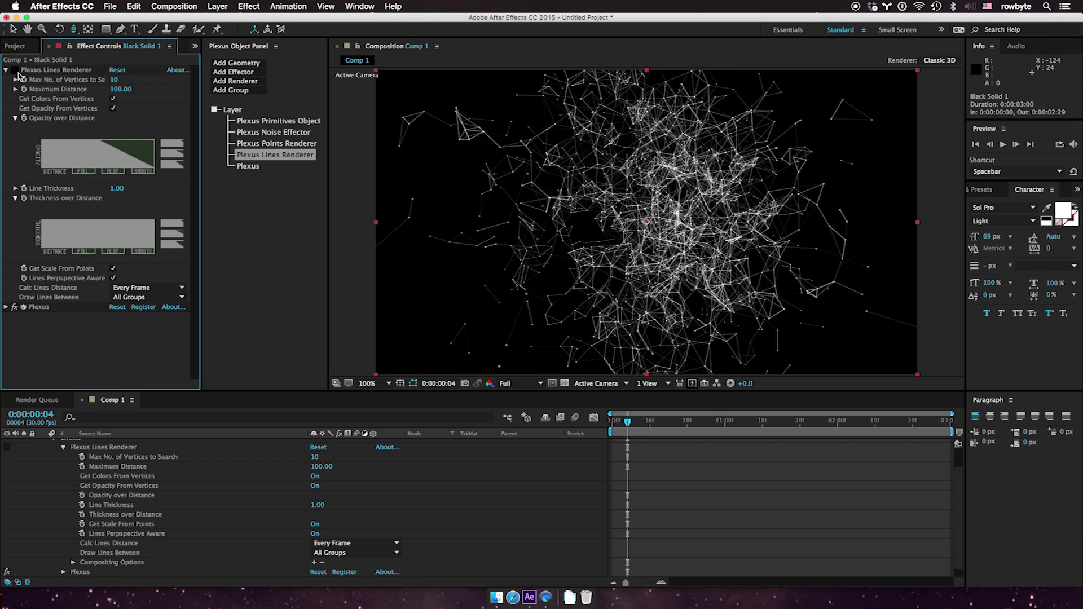
{"action": "left_click", "coordinate": [253, 132]}
{"action": "left_click", "coordinate": [15, 70]}
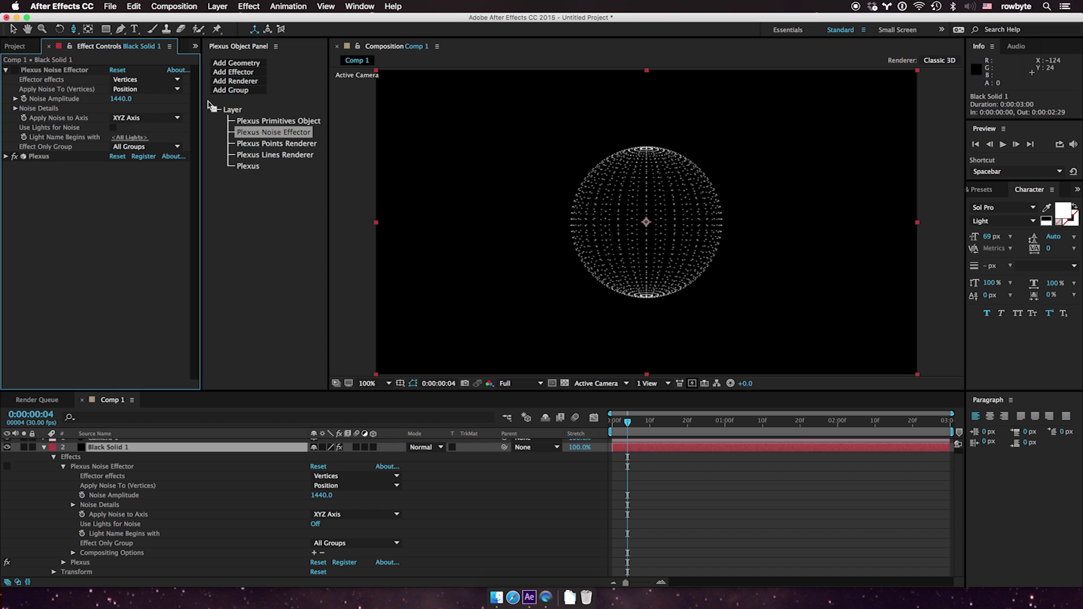
Inspect the Primitives Object sphere, then re-enable the Noise Effector and Lines Renderer.
{"action": "left_click", "coordinate": [271, 122]}
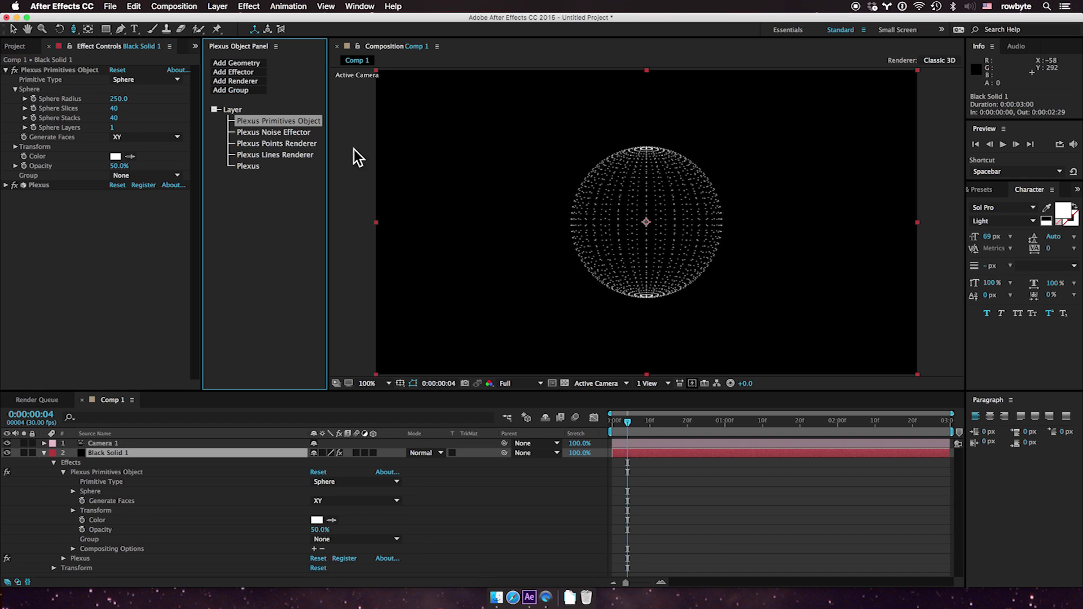
{"action": "left_click", "coordinate": [305, 133]}
{"action": "left_click", "coordinate": [15, 70]}
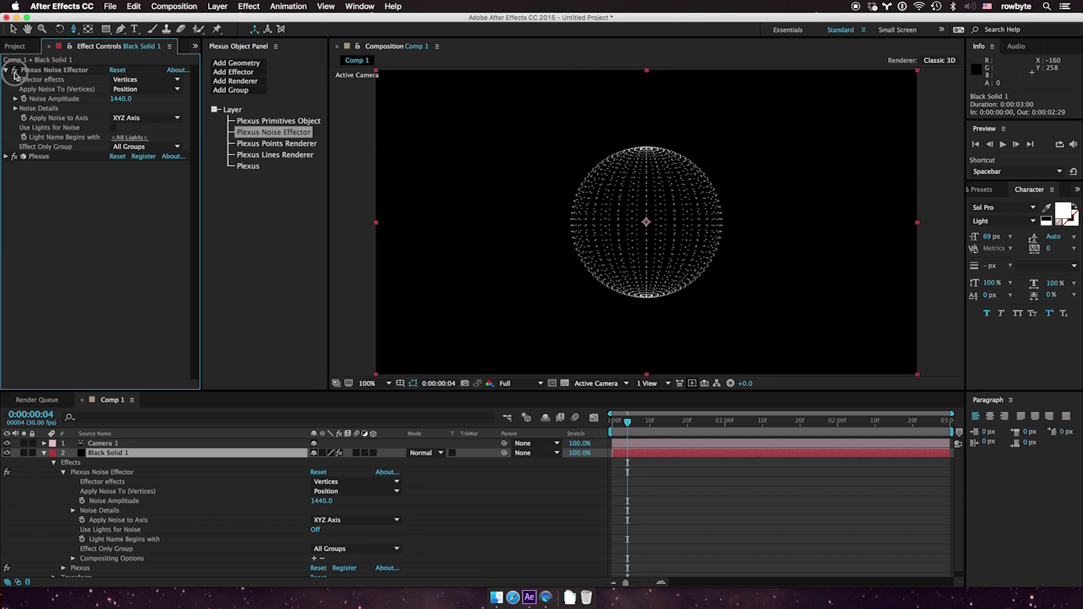
{"action": "left_click", "coordinate": [242, 155]}
{"action": "left_click", "coordinate": [15, 70]}
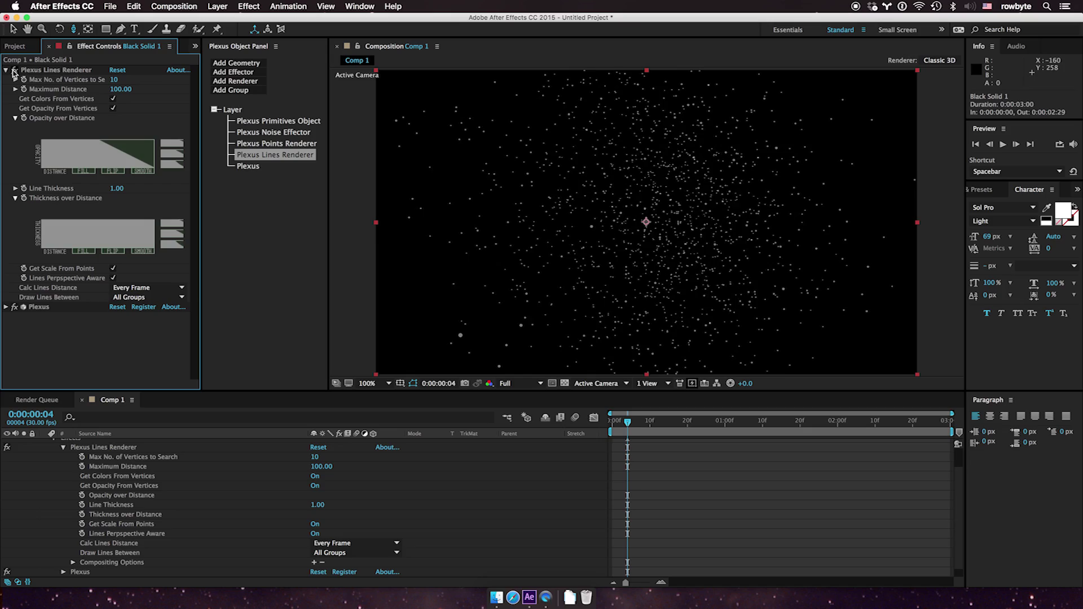
Preview and scrub the camera flythrough of the dense line network.
{"action": "scroll", "coordinate": [624, 431], "scroll_direction": "up", "scroll_amount": 2}
{"action": "left_click", "coordinate": [623, 430]}
{"action": "key", "text": "space"}
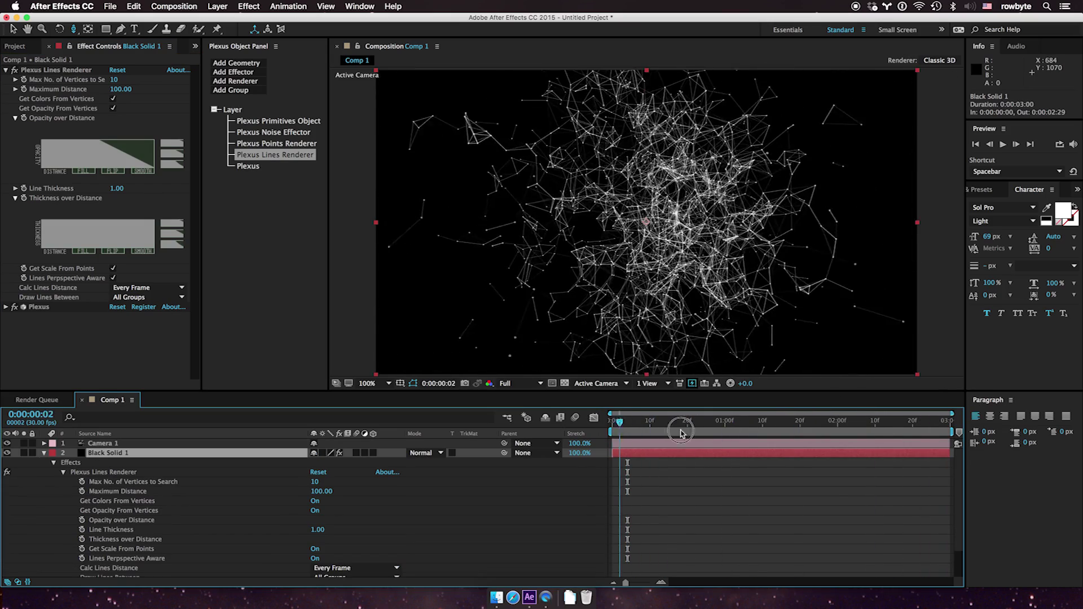
{"action": "key", "text": "space"}
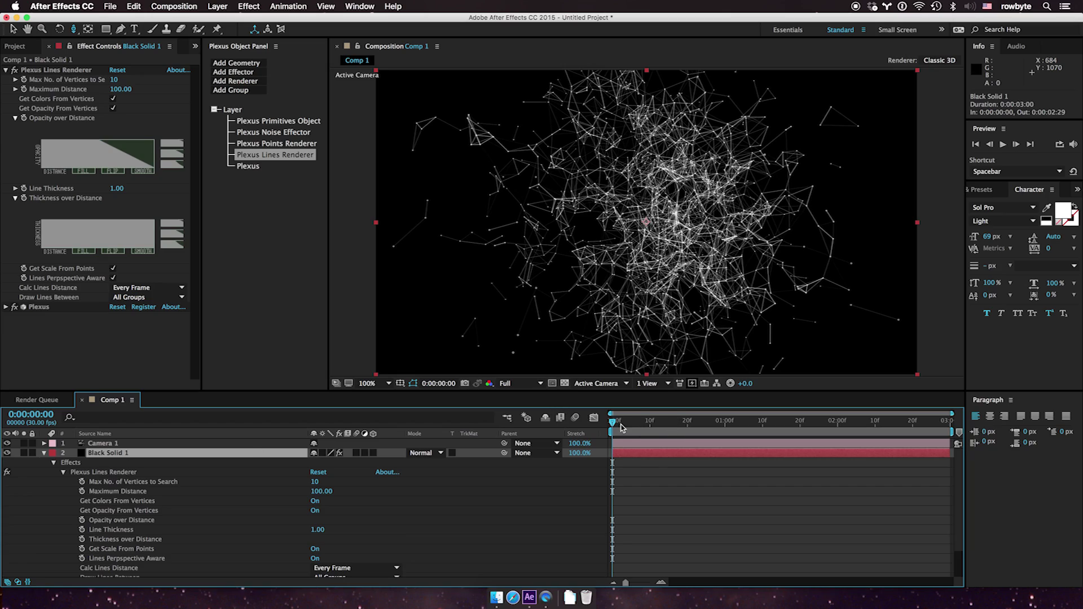
{"action": "mouse_move", "coordinate": [620, 427]}
{"action": "left_mouse_down"}
{"action": "mouse_move", "coordinate": [684, 427]}
{"action": "mouse_move", "coordinate": [611, 429]}
{"action": "left_mouse_up"}
Change the Plexus effect's Render Motion Blur from Off to Comp Settings.
{"action": "left_click", "coordinate": [45, 454]}
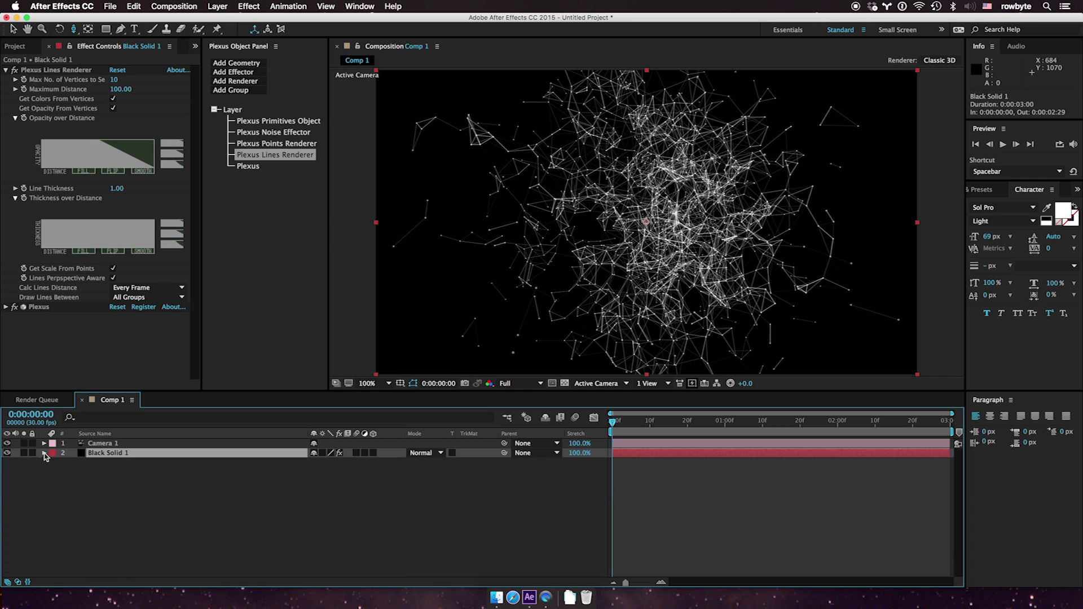
{"action": "left_click", "coordinate": [248, 166]}
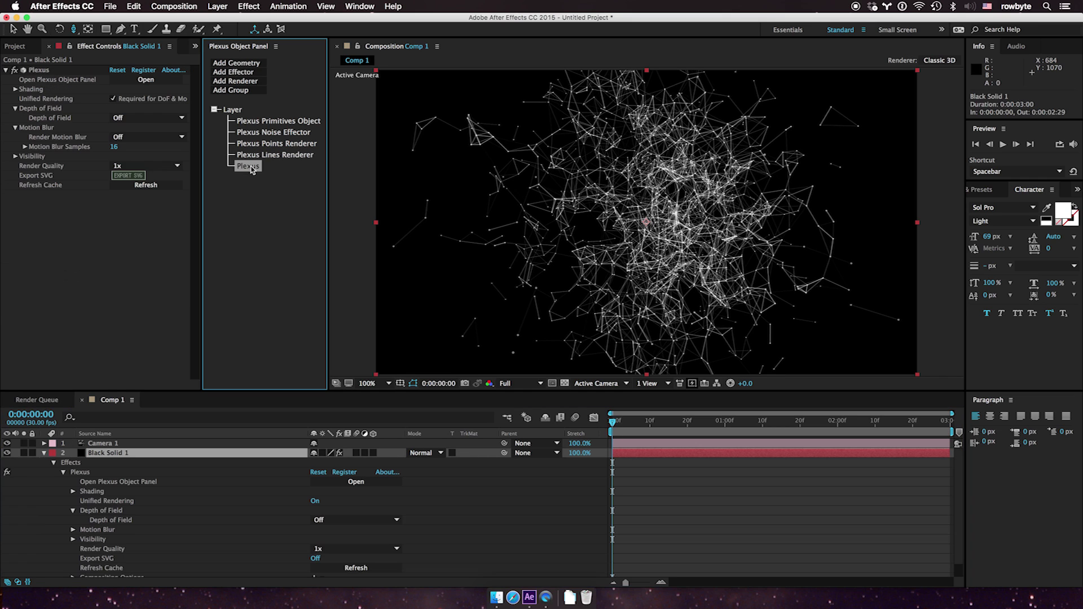
{"action": "left_click", "coordinate": [140, 137]}
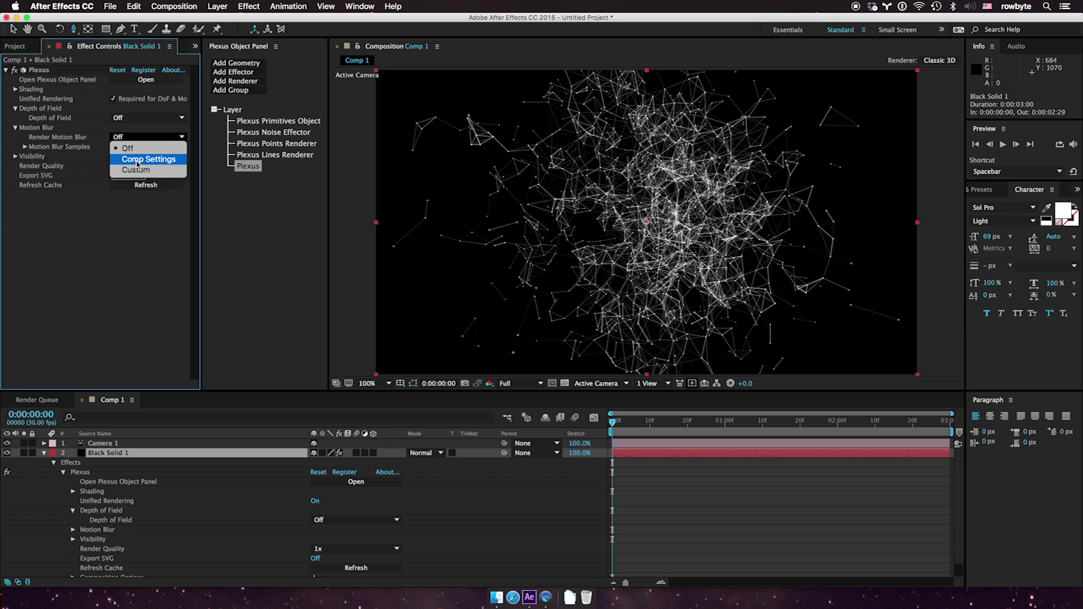
{"action": "left_click", "coordinate": [136, 164]}
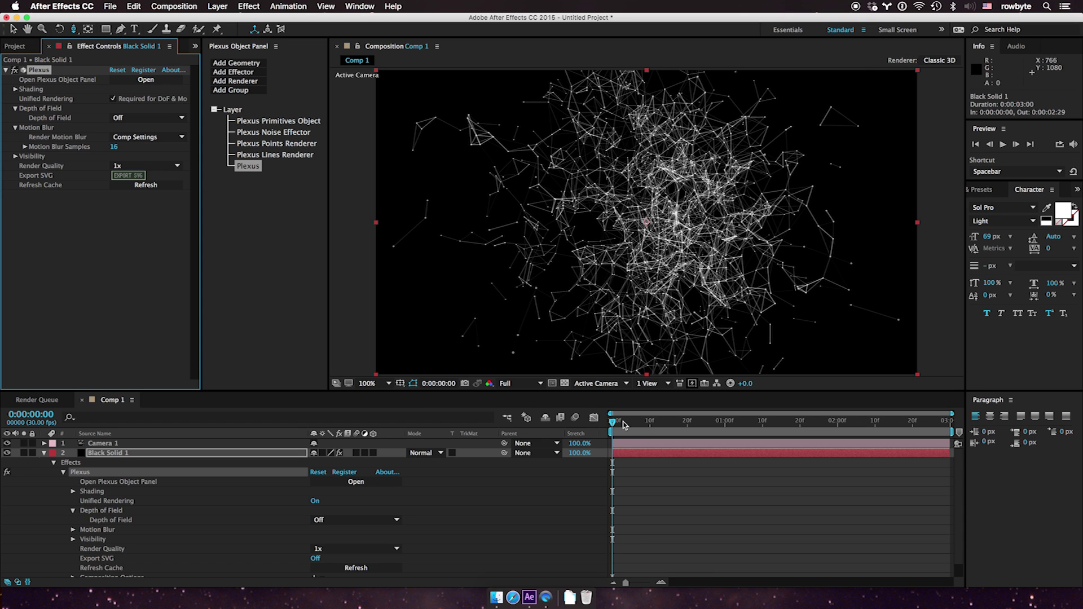
Enable motion blur for Black Solid 1 and the composition, checking frames 14 and 7.
{"action": "left_click_drag", "start_coordinate": [623, 424], "coordinate": [641, 424]}
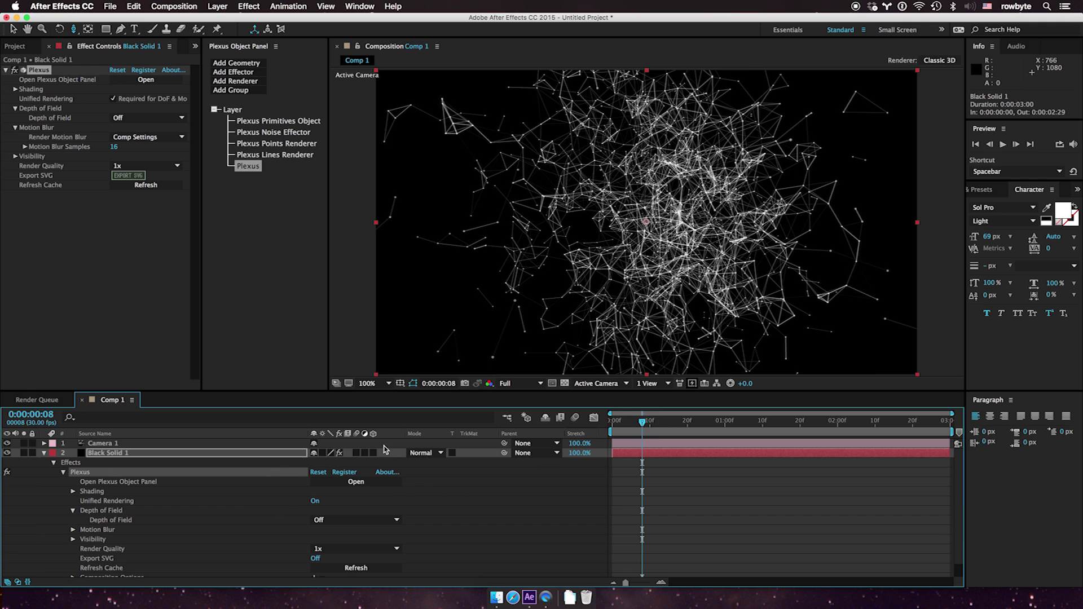
{"action": "left_click", "coordinate": [164, 453]}
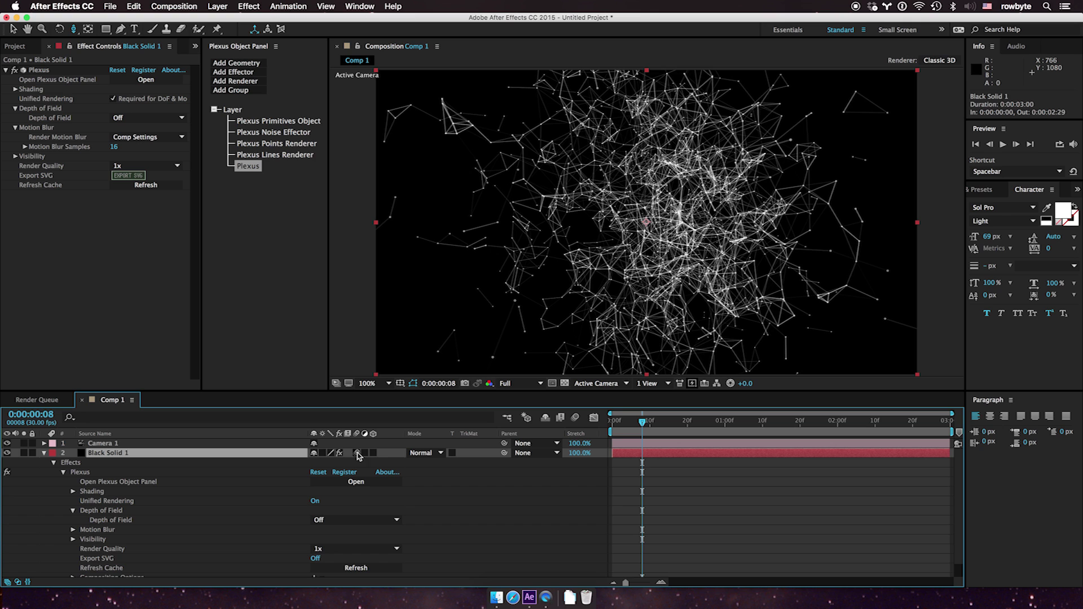
{"action": "left_click", "coordinate": [576, 418]}
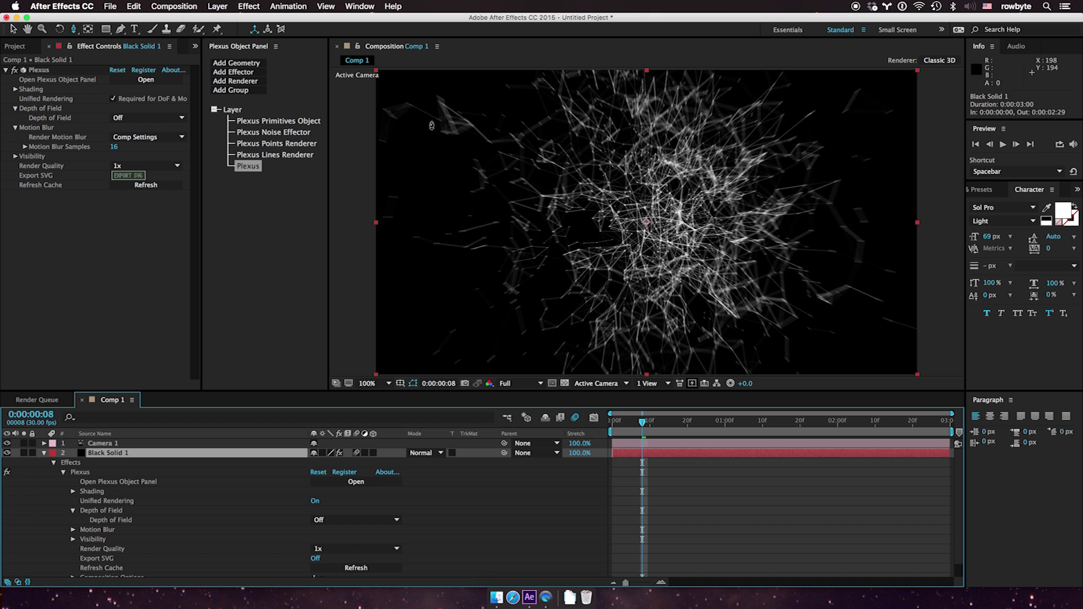
{"action": "left_click", "coordinate": [665, 422]}
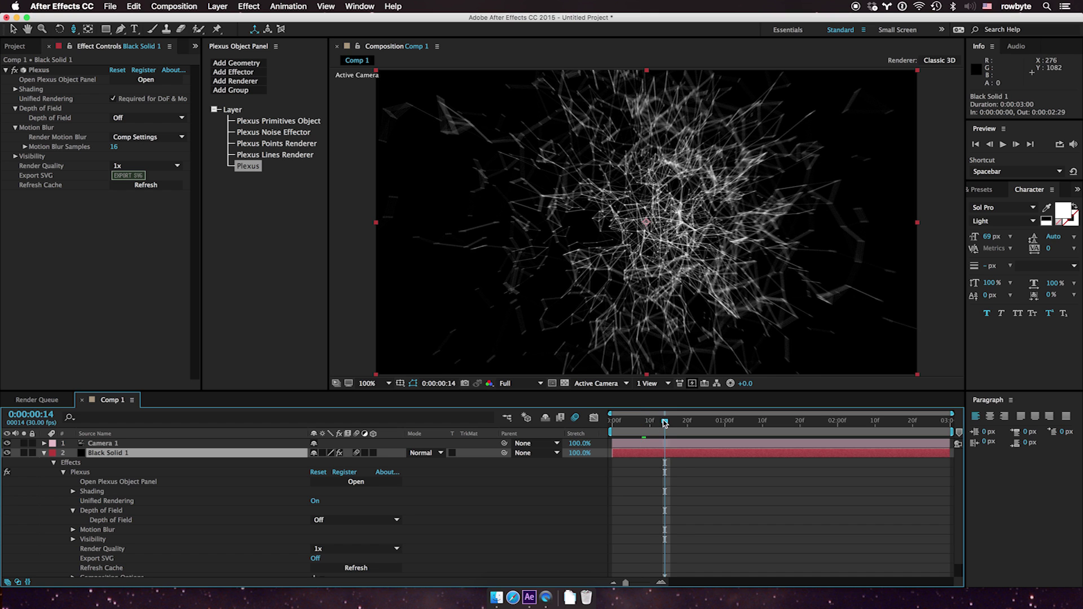
{"action": "left_click", "coordinate": [638, 427]}
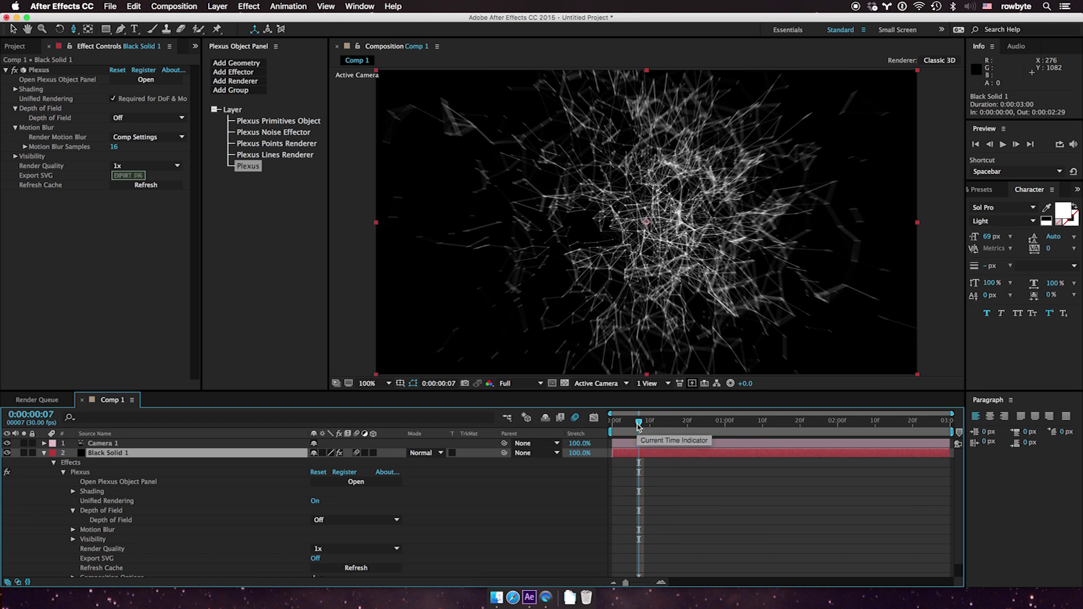
{"action": "left_click", "coordinate": [175, 6]}
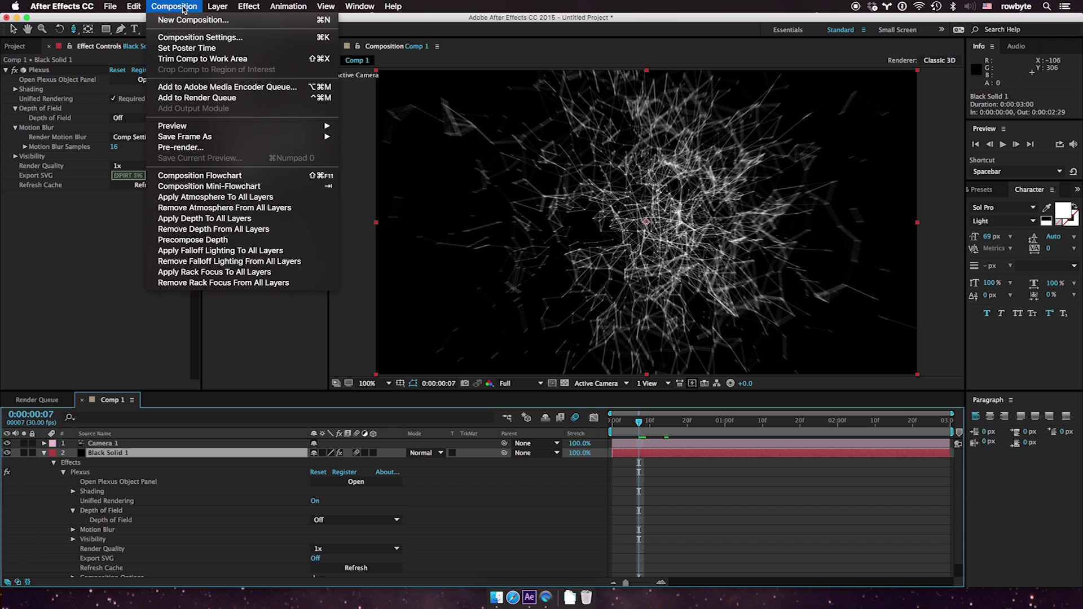
{"action": "left_click", "coordinate": [181, 37]}
{"action": "left_click", "coordinate": [447, 203]}
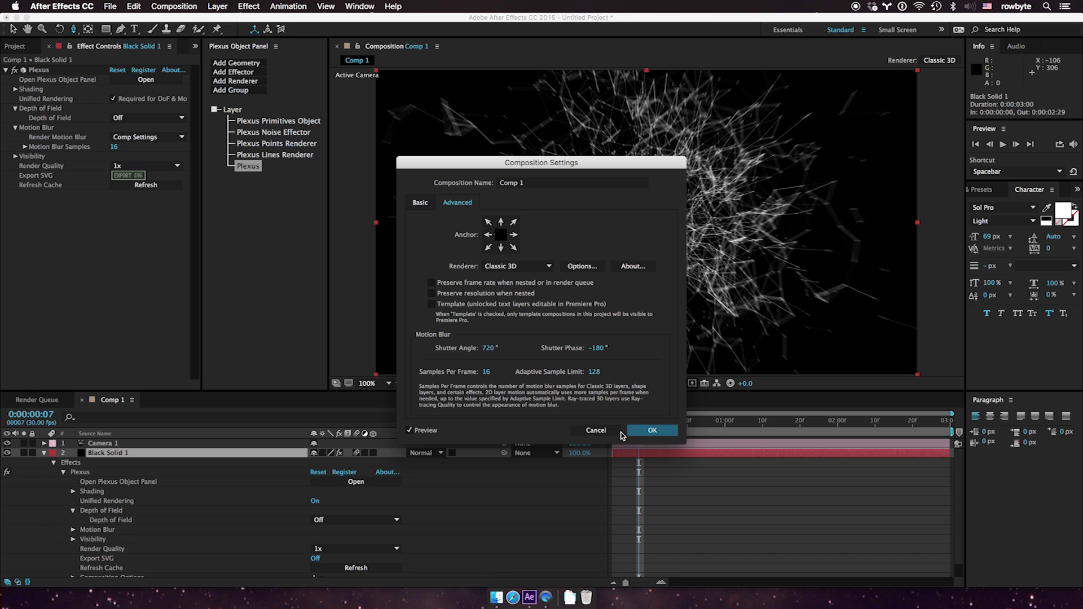
{"action": "left_click", "coordinate": [618, 434]}
{"action": "left_click", "coordinate": [662, 423]}
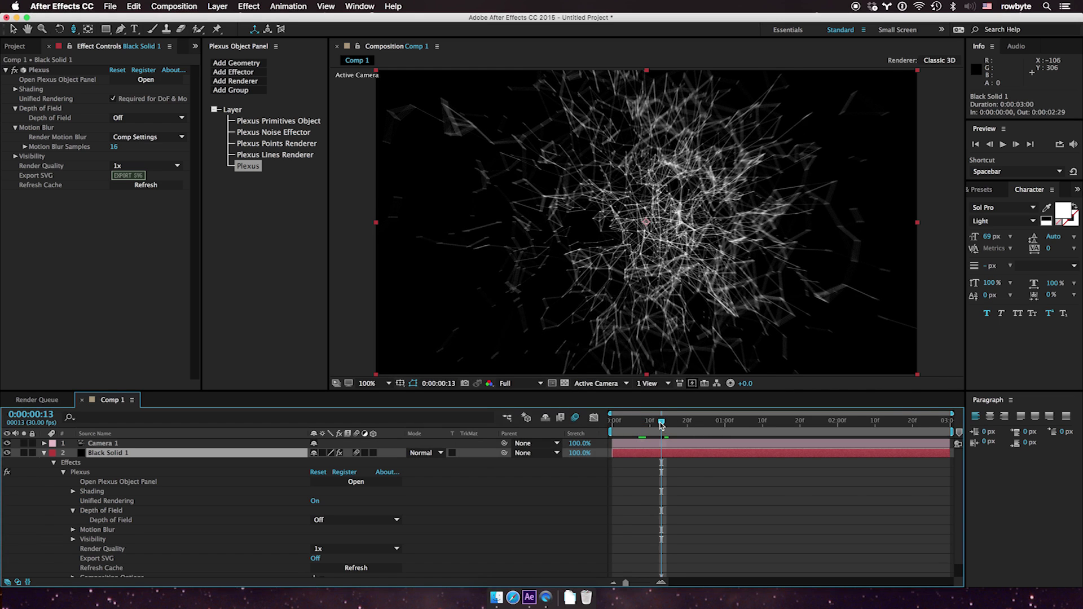
{"action": "left_click_drag", "start_coordinate": [661, 423], "coordinate": [688, 422]}
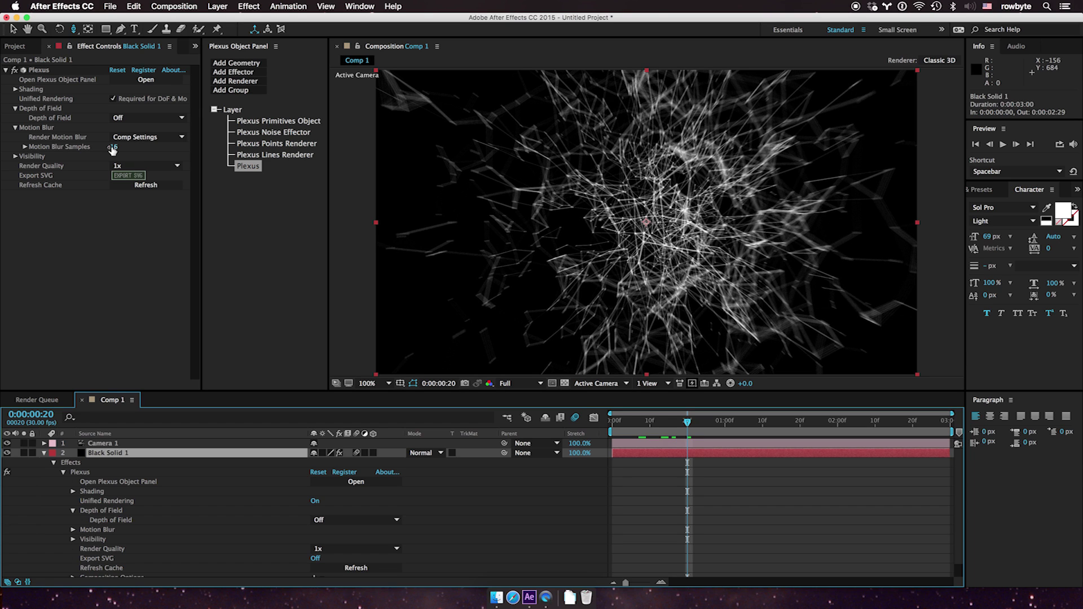
{"action": "left_click", "coordinate": [113, 148]}
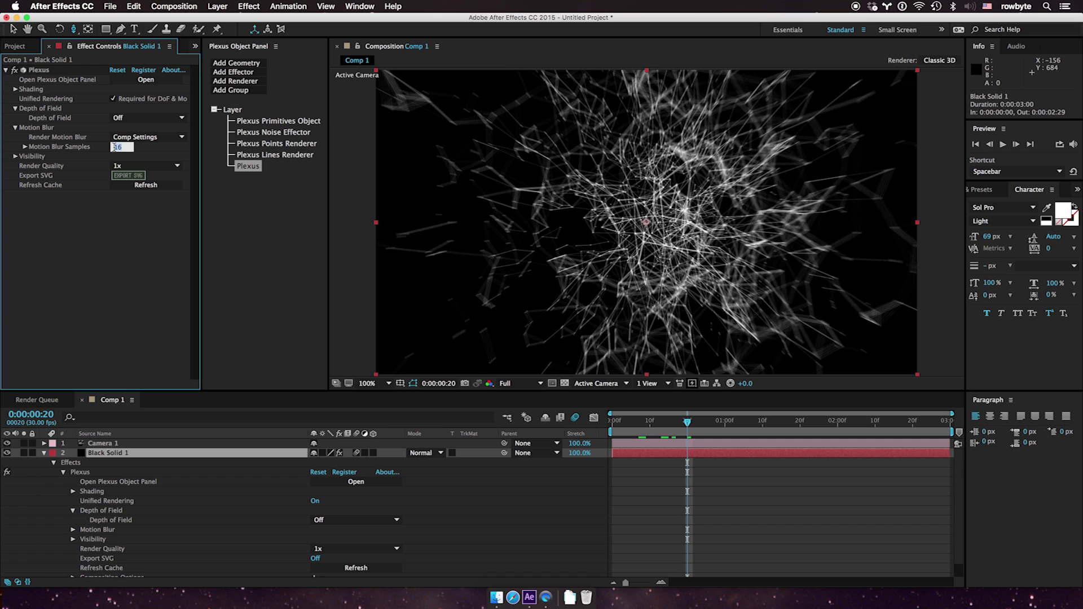
{"action": "key", "text": "Return"}
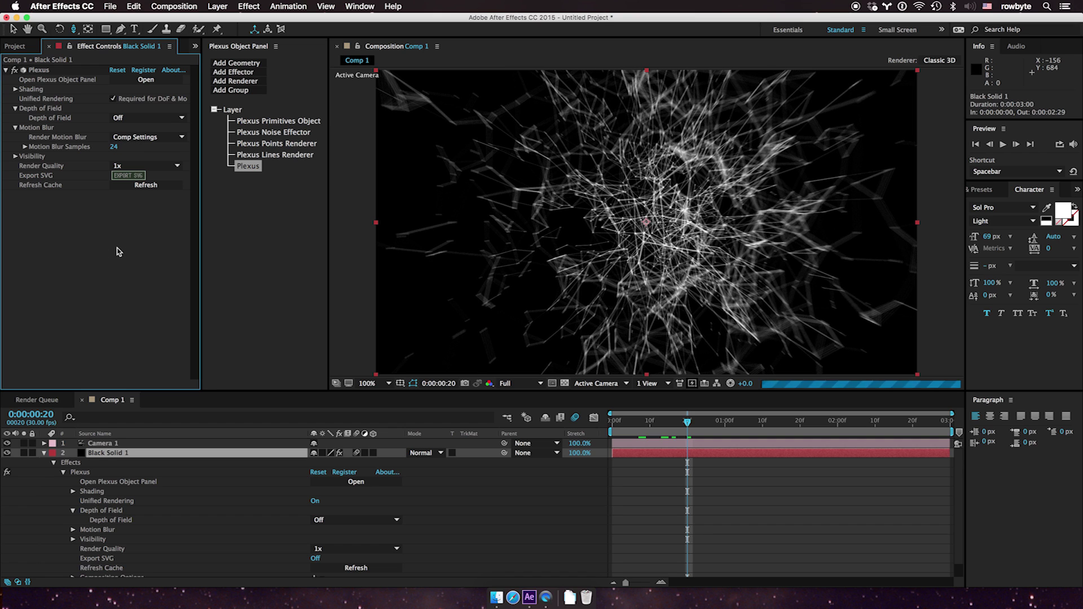
{"action": "left_click", "coordinate": [116, 147]}
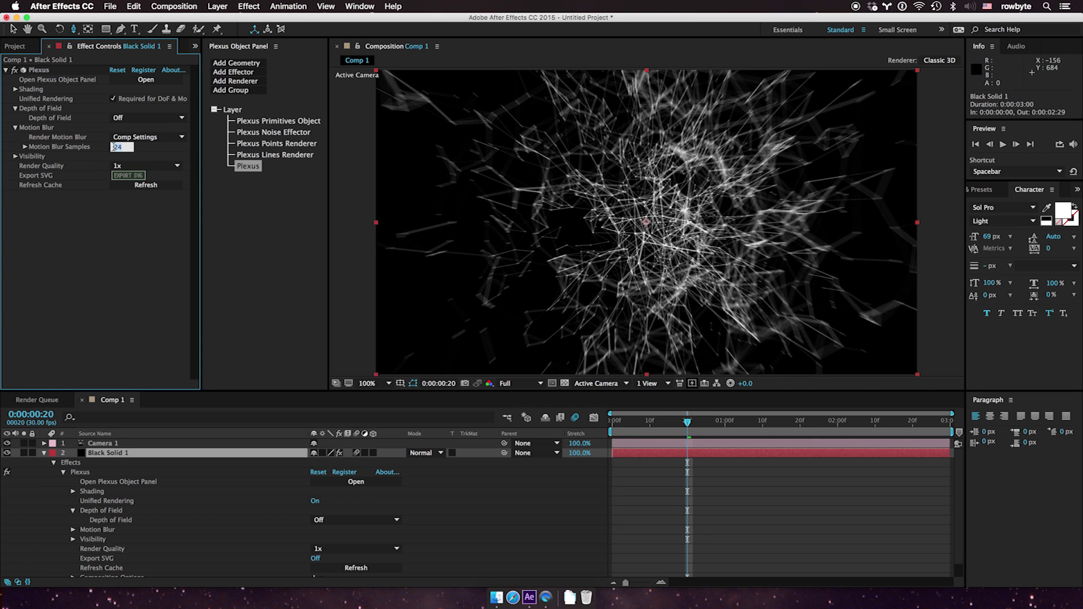
{"action": "key", "text": "Return"}
{"action": "left_click", "coordinate": [115, 147]}
{"action": "key", "text": "Return"}
{"action": "left_click", "coordinate": [112, 146]}
{"action": "key", "text": "Return"}
{"action": "left_click", "coordinate": [115, 147]}
{"action": "type", "text": "16"}
{"action": "key", "text": "Return"}
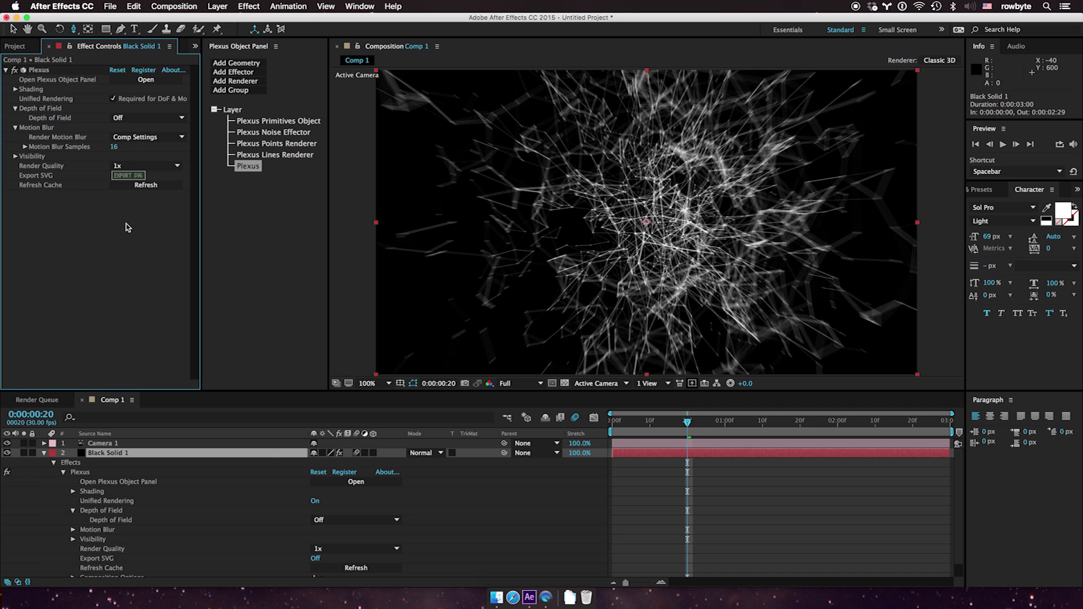
{"action": "left_click", "coordinate": [657, 427]}
{"action": "left_click_drag", "start_coordinate": [657, 427], "coordinate": [691, 429]}
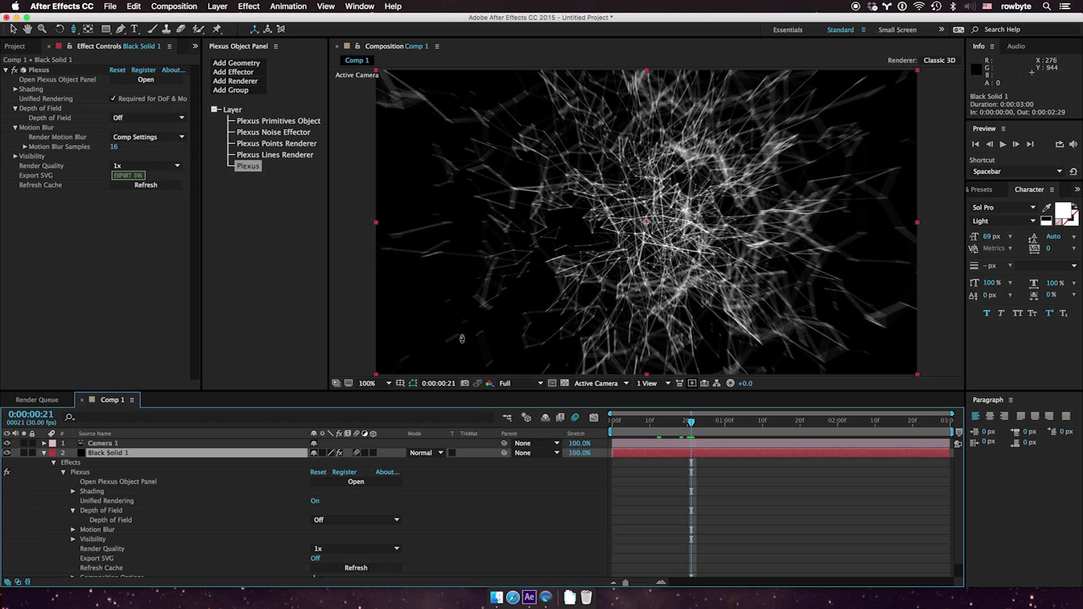
Switch Plexus Render Motion Blur to Custom with a 1400 Shutter Angle.
{"action": "left_click", "coordinate": [144, 137]}
{"action": "left_click", "coordinate": [133, 171]}
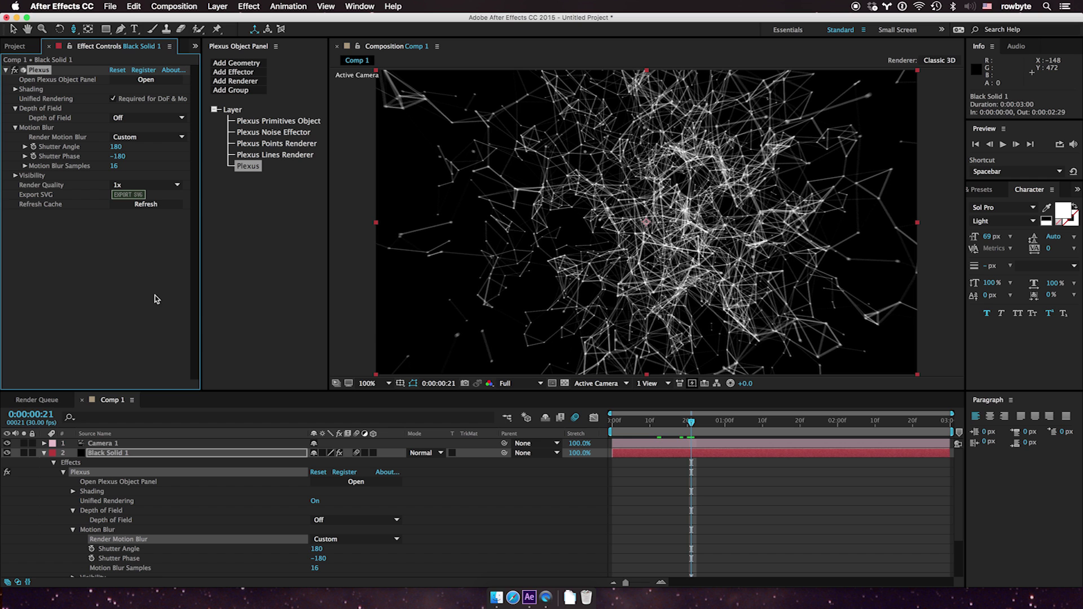
{"action": "left_click", "coordinate": [665, 422]}
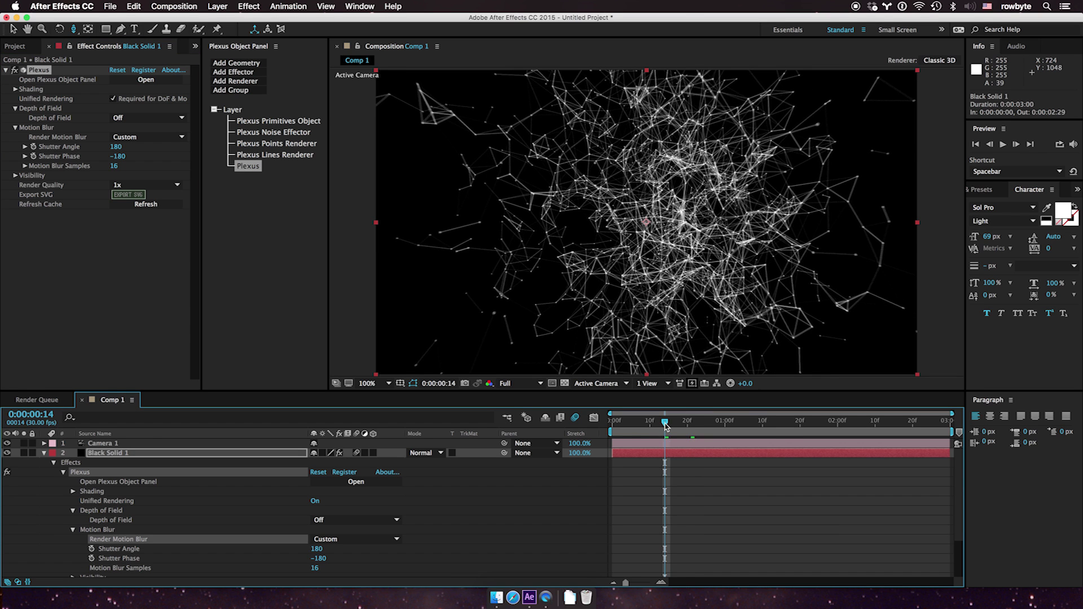
{"action": "left_click", "coordinate": [691, 423]}
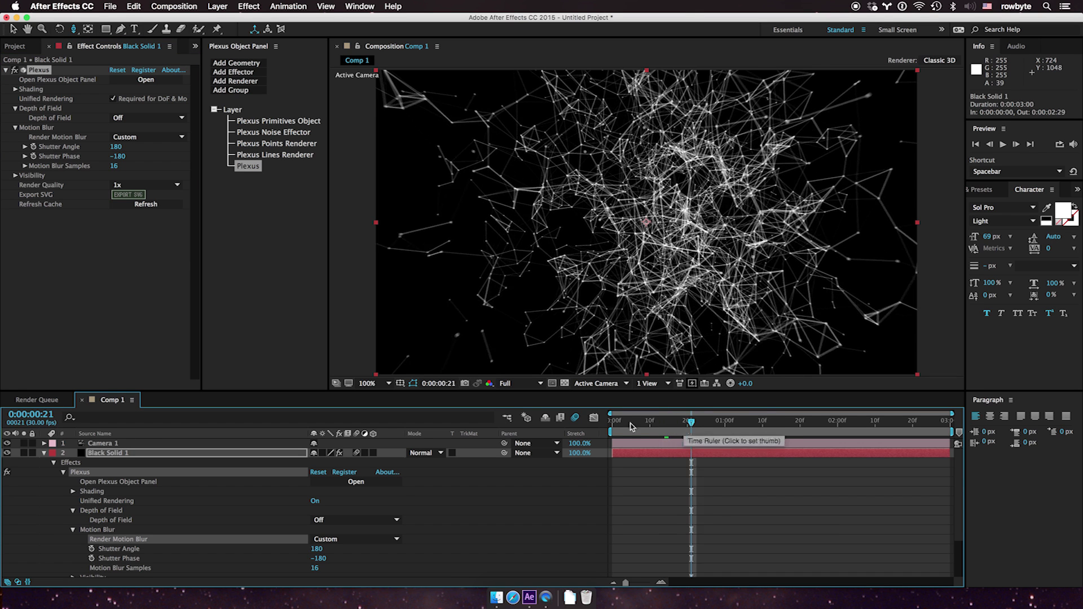
{"action": "left_click", "coordinate": [117, 147]}
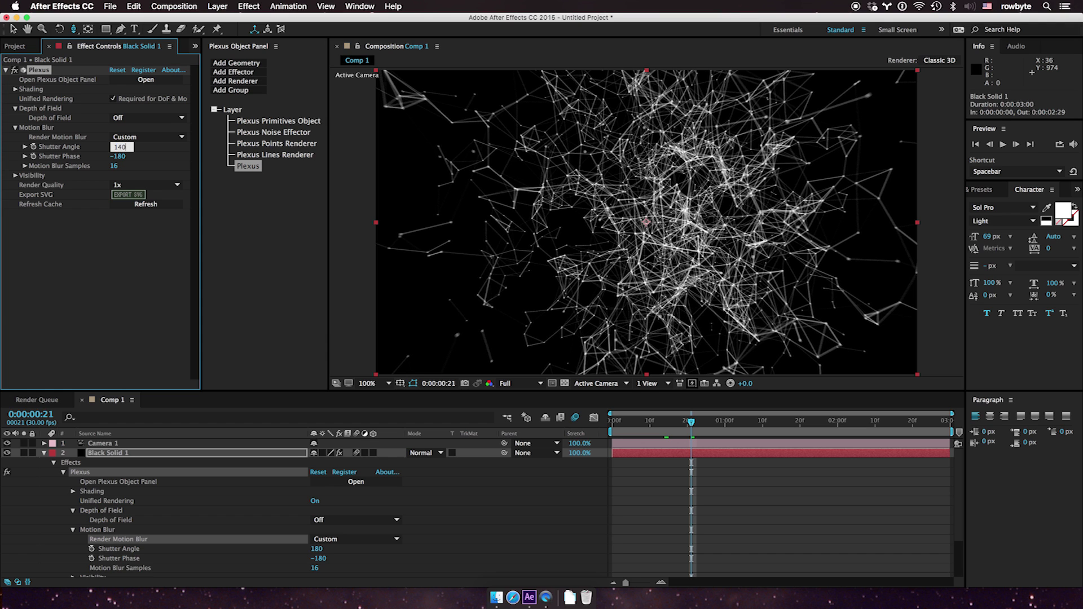
{"action": "type", "text": "1400"}
{"action": "key", "text": "Return"}
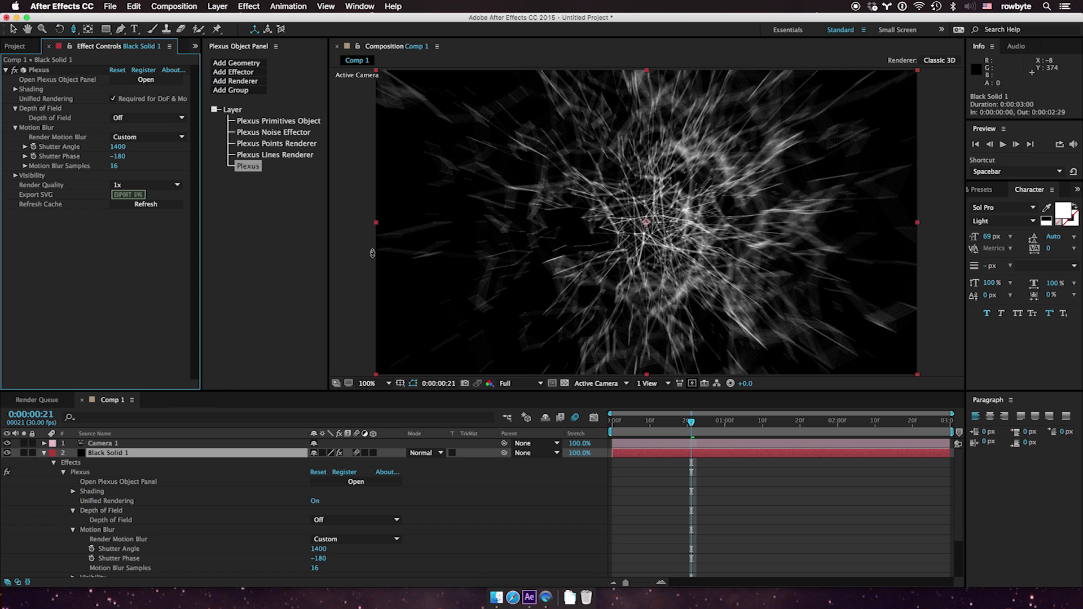
Preview the streaks, test 32 Motion Blur Samples, then set samples back to 16.
{"action": "left_click", "coordinate": [735, 421]}
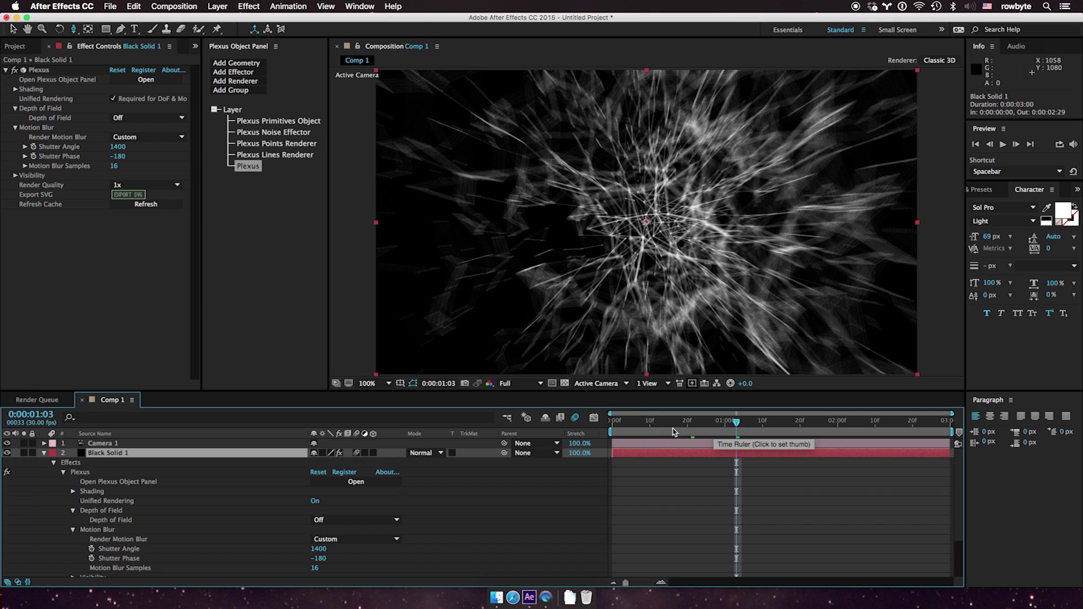
{"action": "left_click", "coordinate": [649, 420]}
{"action": "left_click", "coordinate": [668, 420]}
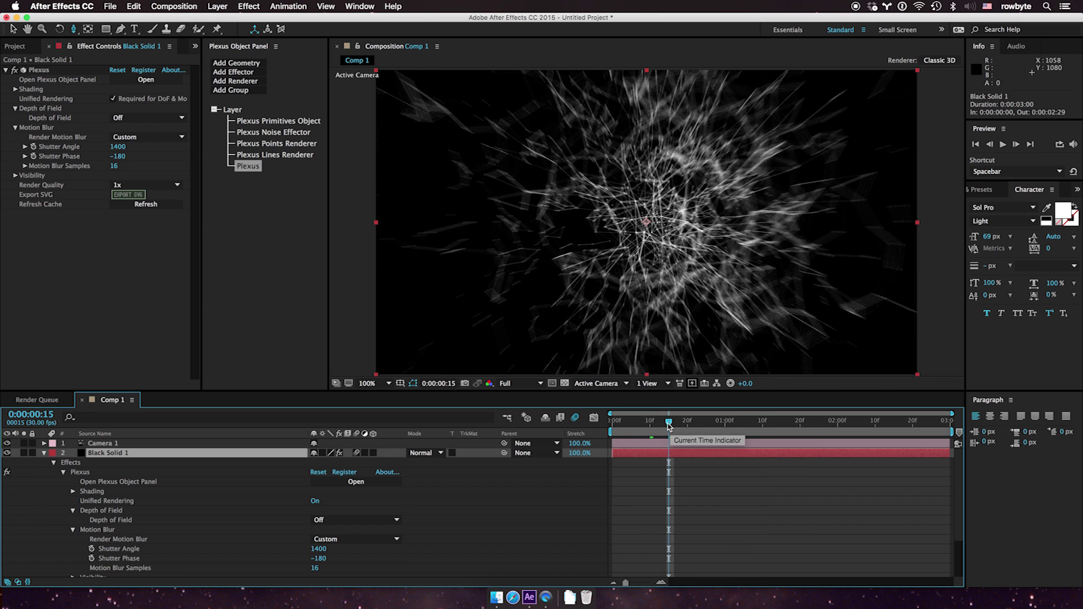
{"action": "left_click", "coordinate": [115, 167]}
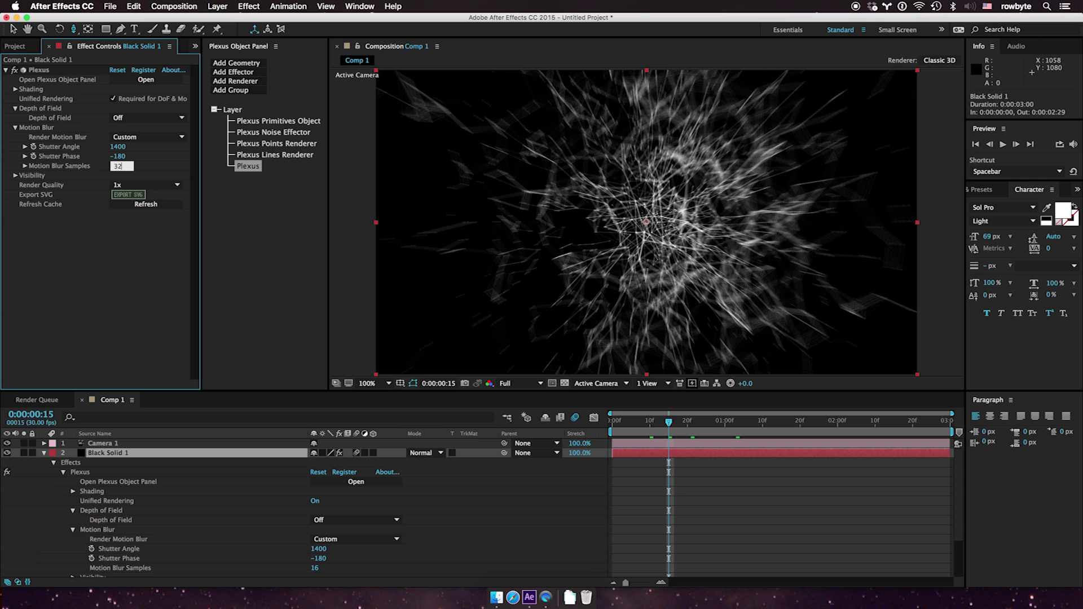
{"action": "key", "text": "Return"}
{"action": "left_click", "coordinate": [112, 166]}
{"action": "key", "text": "Return"}
At frame 7, open the Plexus Depth of Field options to use Camera Settings.
{"action": "left_click", "coordinate": [639, 422]}
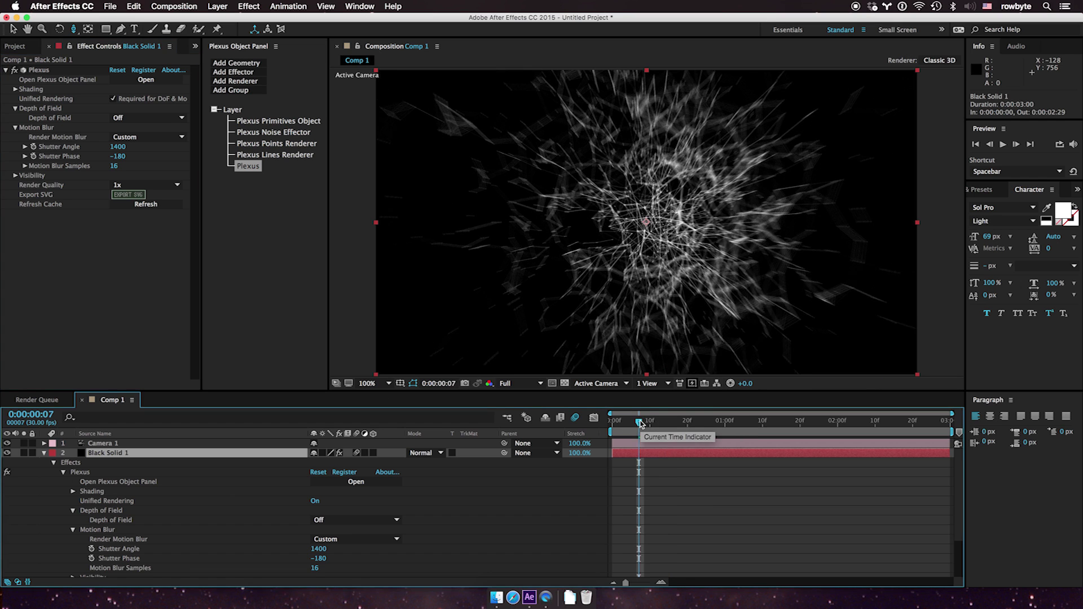
{"action": "left_click", "coordinate": [118, 119]}
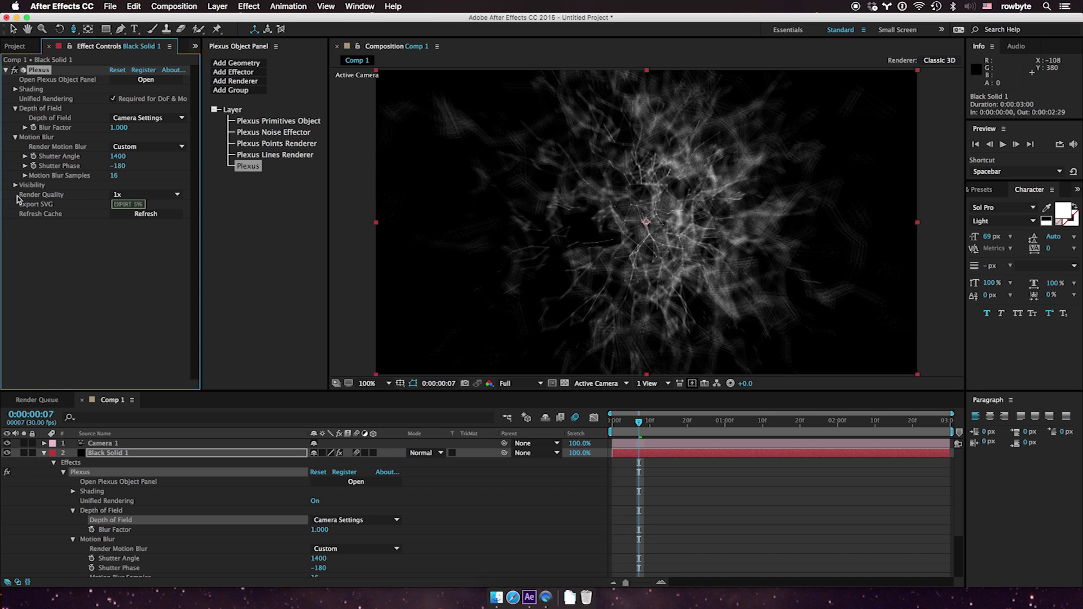
Raise Plexus Render Quality to 5x and preview frames 15, 24, 1:03 and 9.
{"action": "left_click", "coordinate": [115, 197]}
{"action": "left_click", "coordinate": [118, 243]}
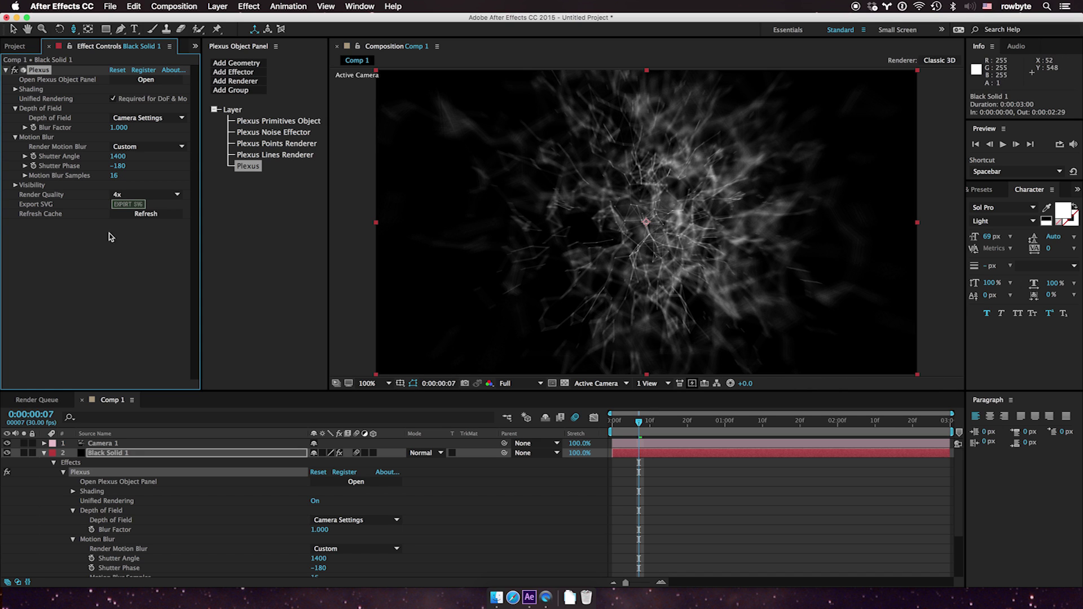
{"action": "left_click", "coordinate": [141, 194]}
{"action": "left_click", "coordinate": [128, 248]}
{"action": "left_click", "coordinate": [671, 424]}
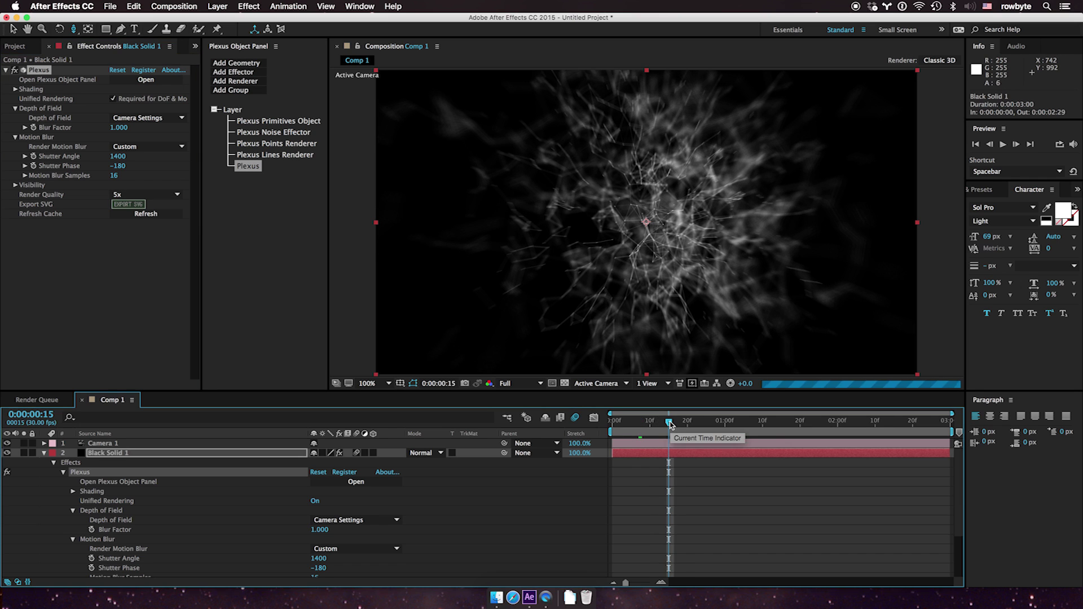
{"action": "left_click", "coordinate": [704, 425]}
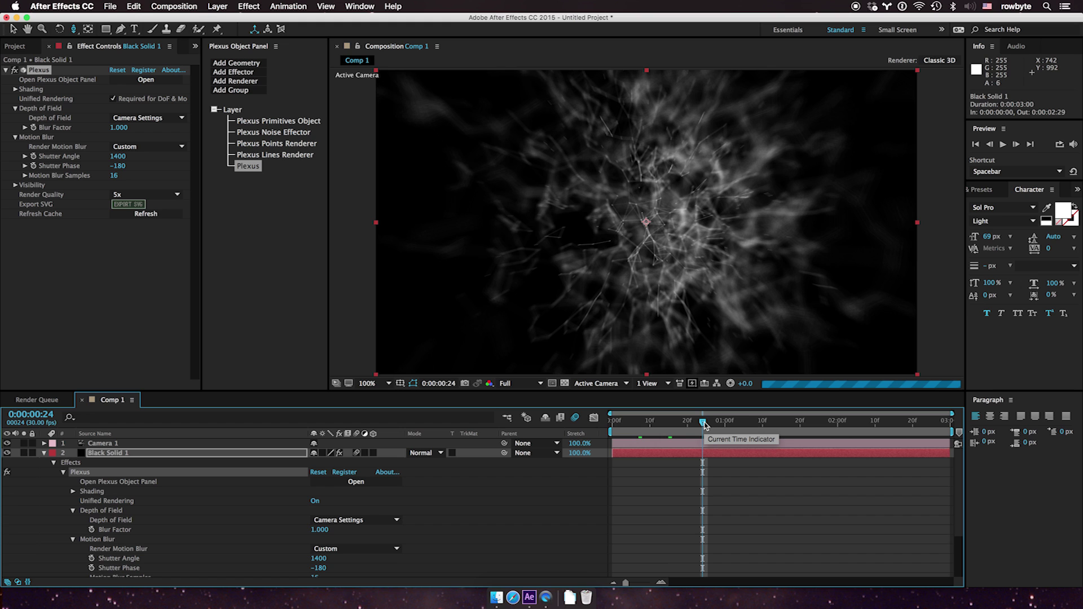
{"action": "left_click", "coordinate": [736, 425]}
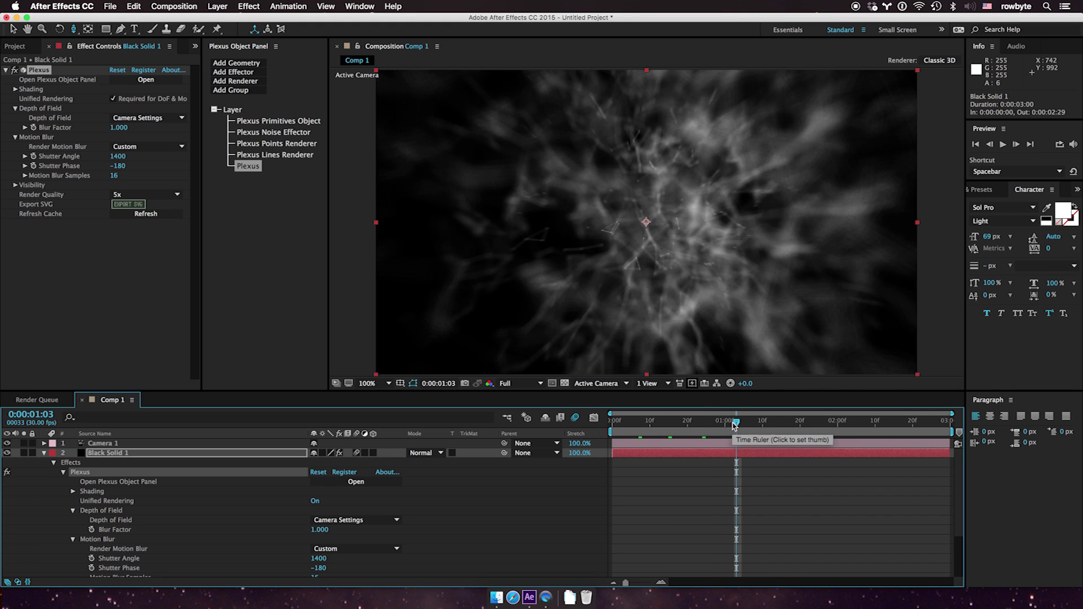
{"action": "left_click", "coordinate": [646, 424]}
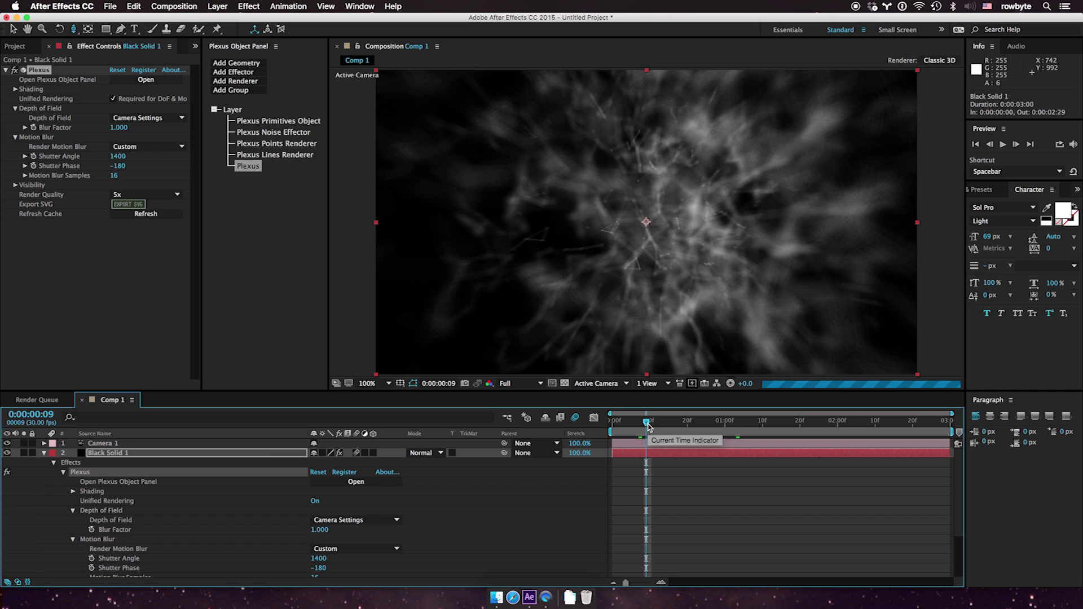